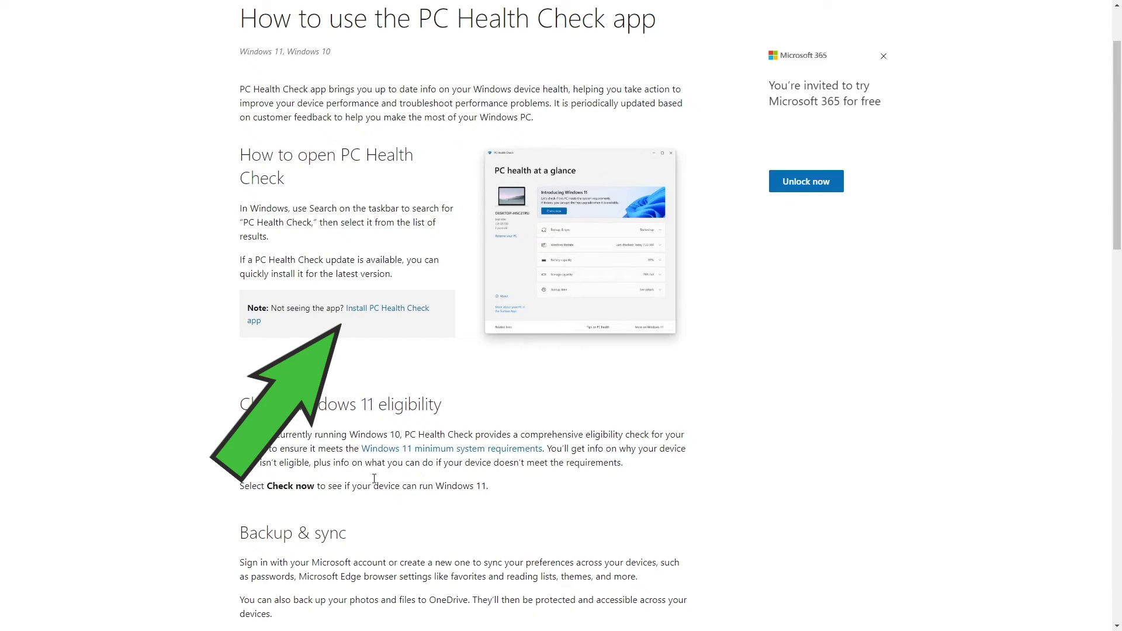
Step: Open the PC Health Check app page and run the Windows 11 compatibility check
{"action": "left_click", "coordinate": [383, 313]}
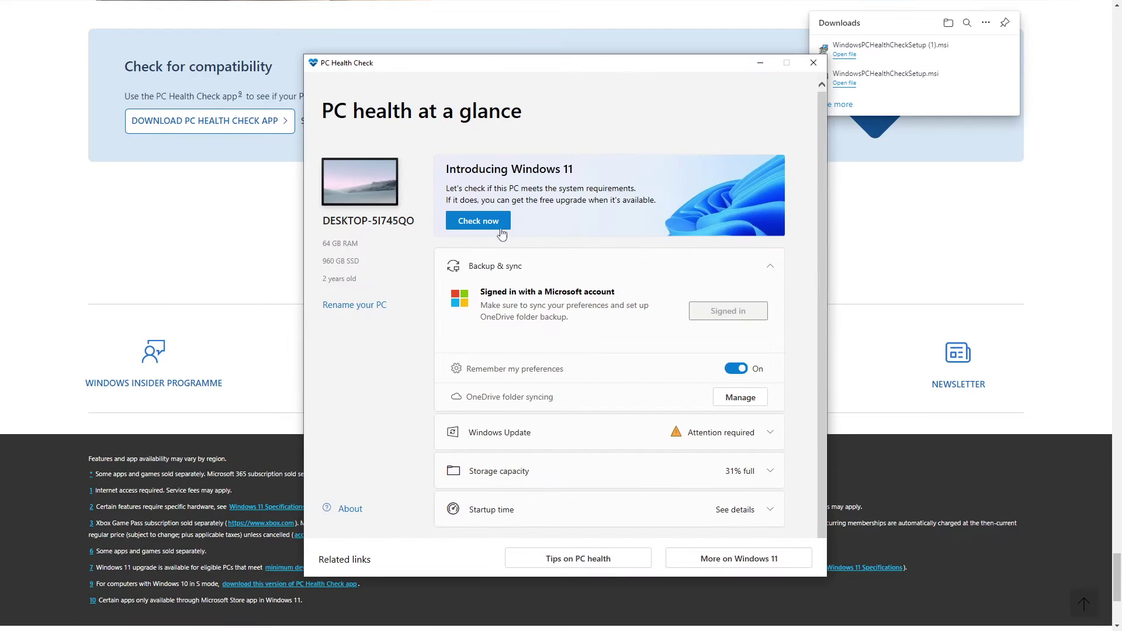
{"action": "left_click", "coordinate": [500, 226]}
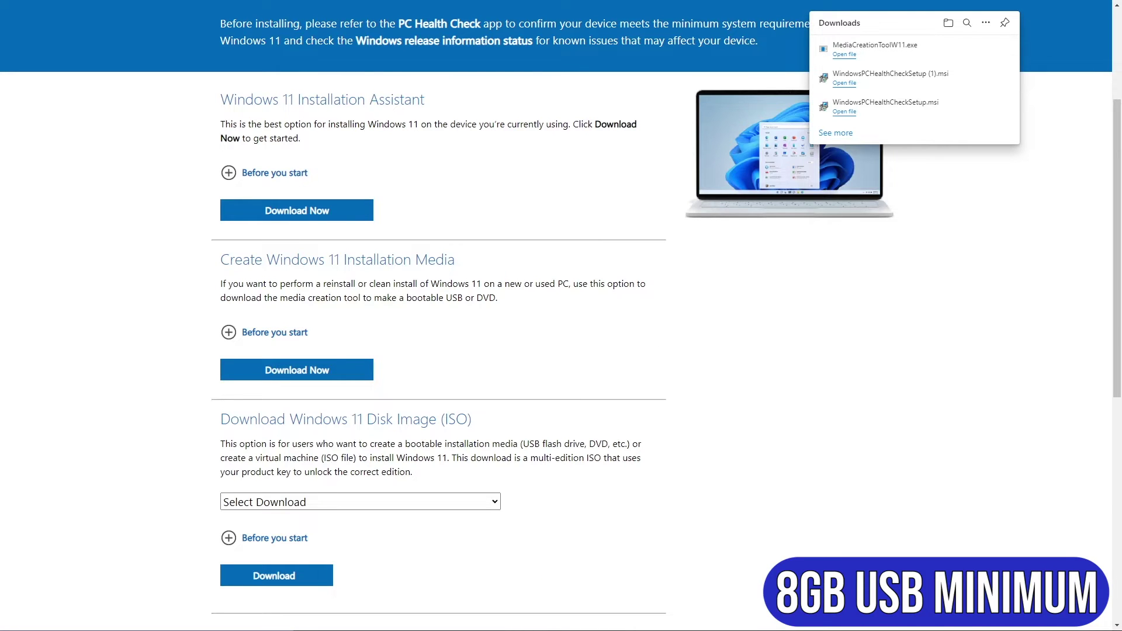
Step: Accept the license, keep the recommended language and edition, and write Windows 11 to the ESD-USB drive
{"action": "left_click_drag", "start_coordinate": [168, 200], "coordinate": [516, 172]}
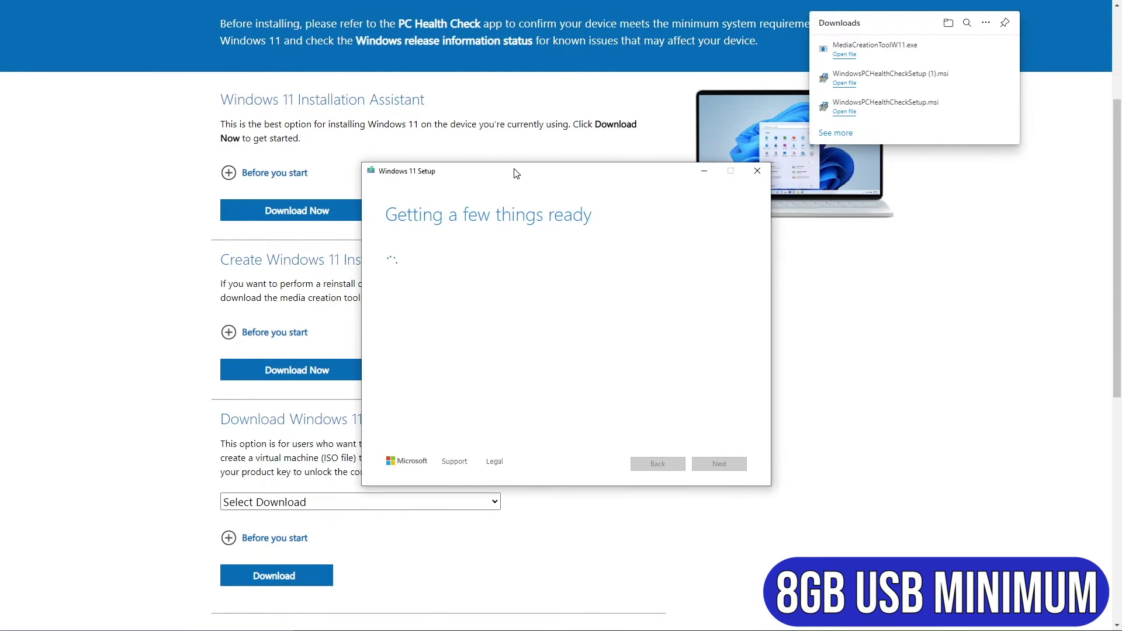
{"action": "left_click", "coordinate": [706, 467]}
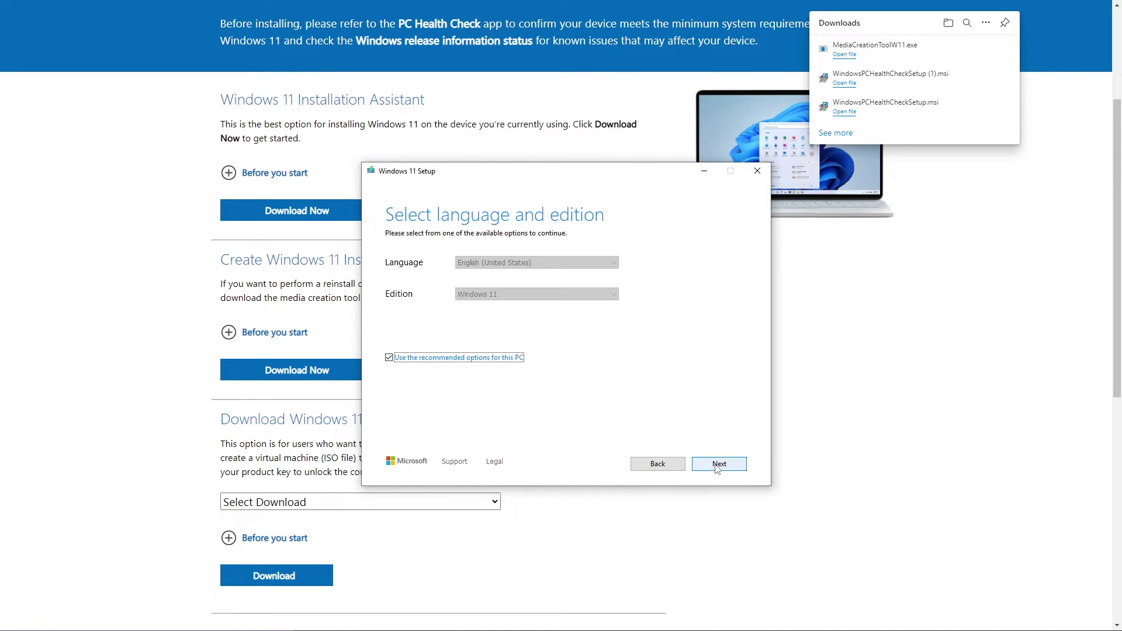
{"action": "left_click", "coordinate": [718, 463]}
{"action": "left_click", "coordinate": [719, 466]}
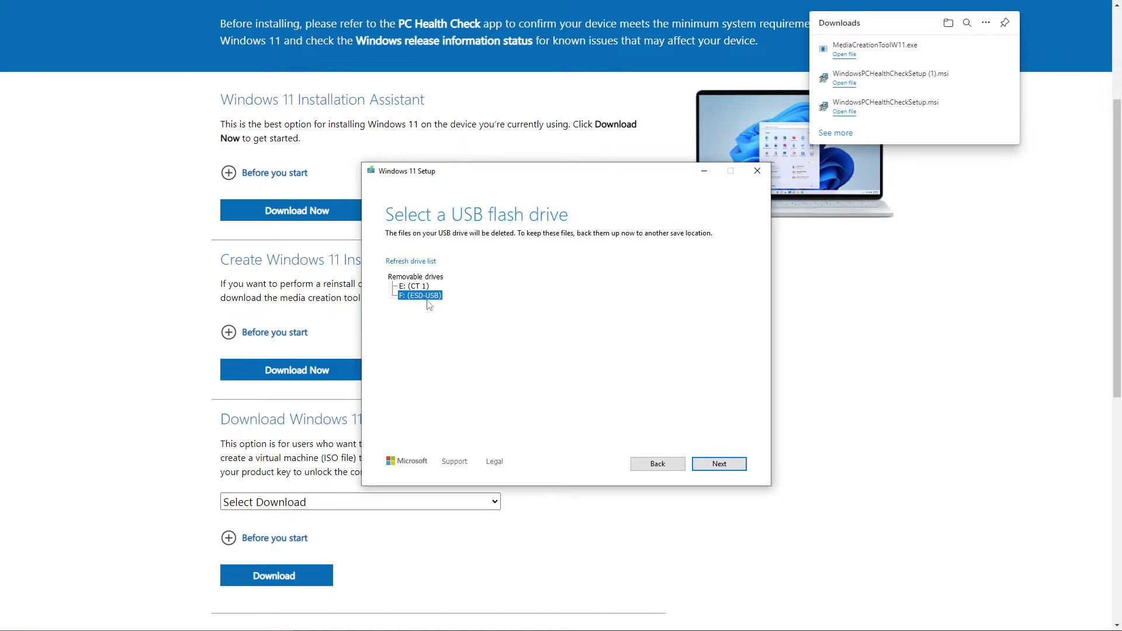
{"action": "left_click", "coordinate": [717, 464]}
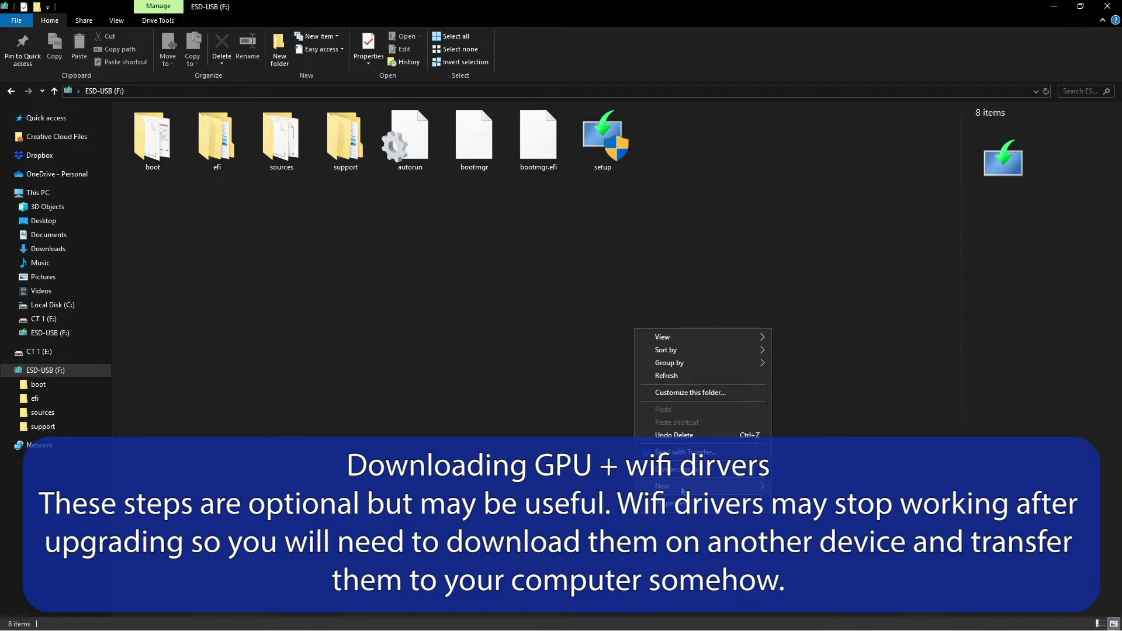
Step: Create a folder named 'Dell Drivers' on ESD-USB (F:) and open it
{"action": "left_click", "coordinate": [802, 303]}
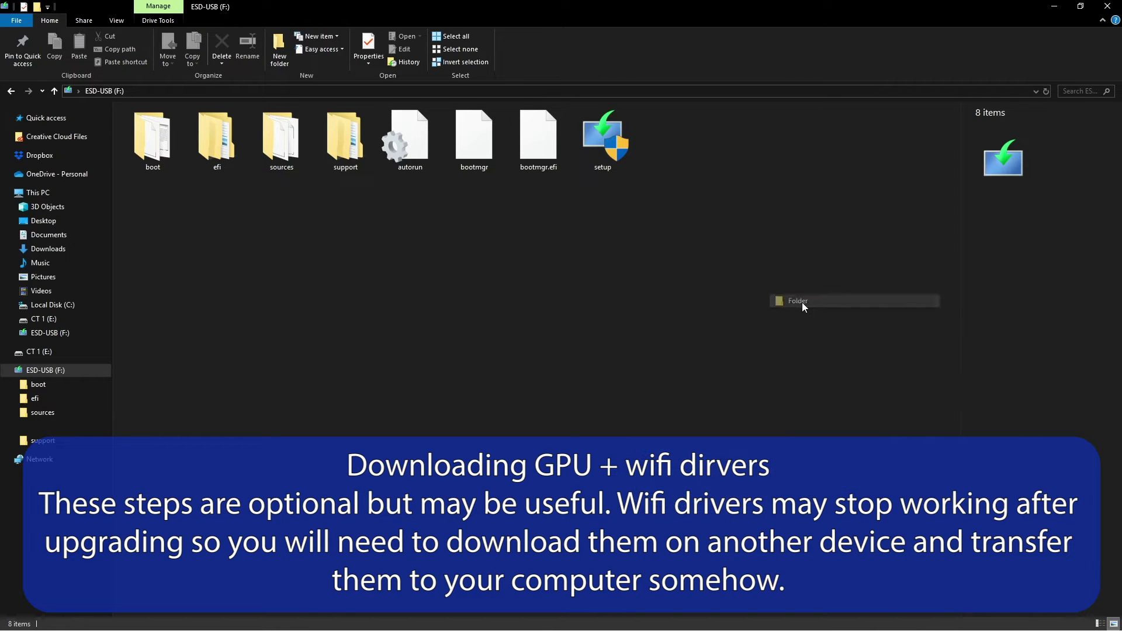
{"action": "type", "text": "Dell"}
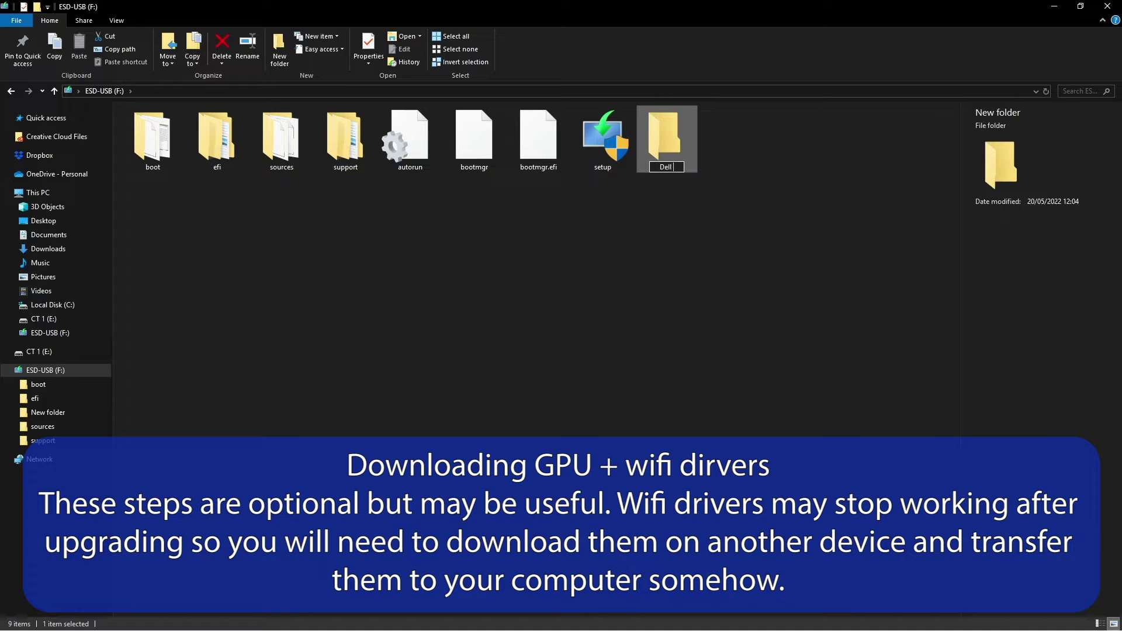
{"action": "type", "text": " Drivers"}
{"action": "key", "text": "Return"}
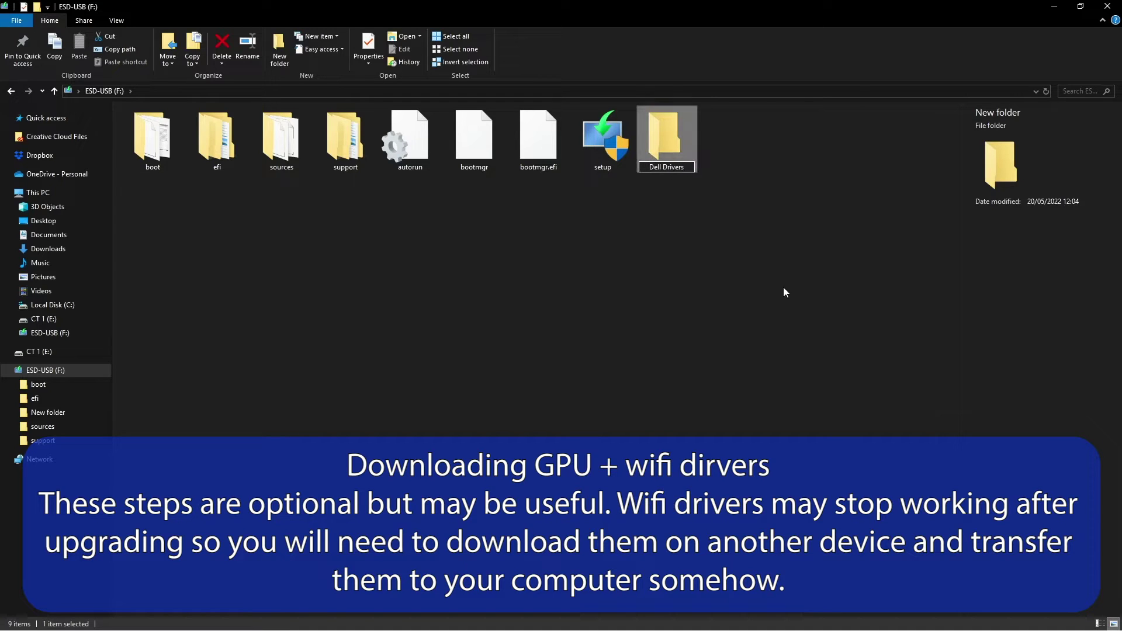
{"action": "double_click", "coordinate": [667, 140]}
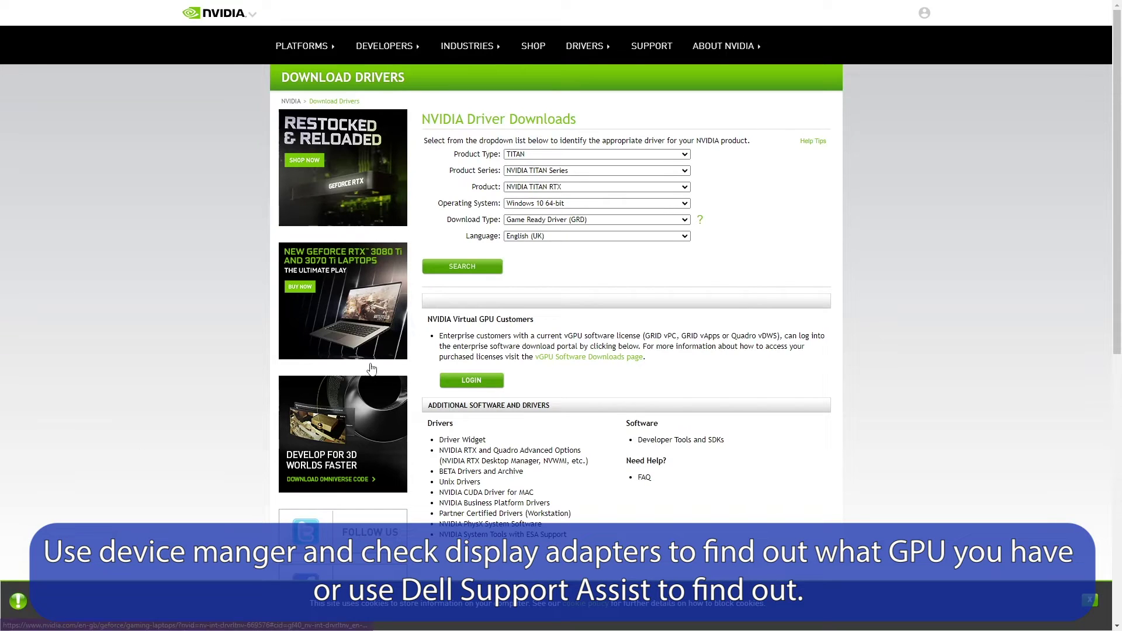
Step: Choose GeForce from the NVIDIA Product Type list
{"action": "left_click", "coordinate": [666, 155]}
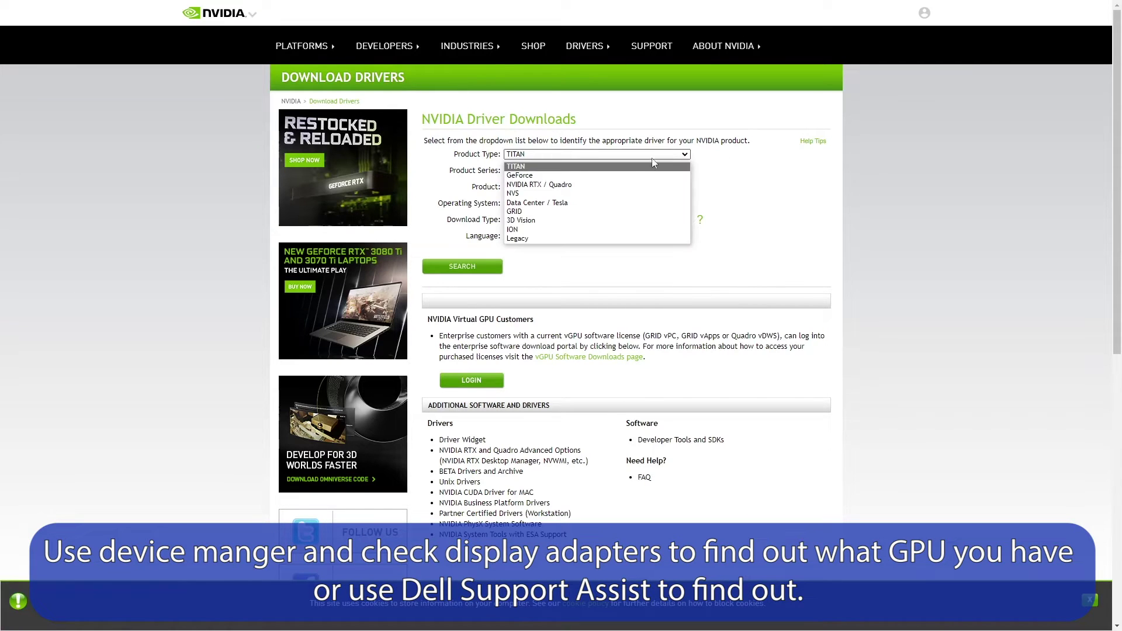
{"action": "left_click", "coordinate": [620, 177]}
{"action": "left_click", "coordinate": [617, 173]}
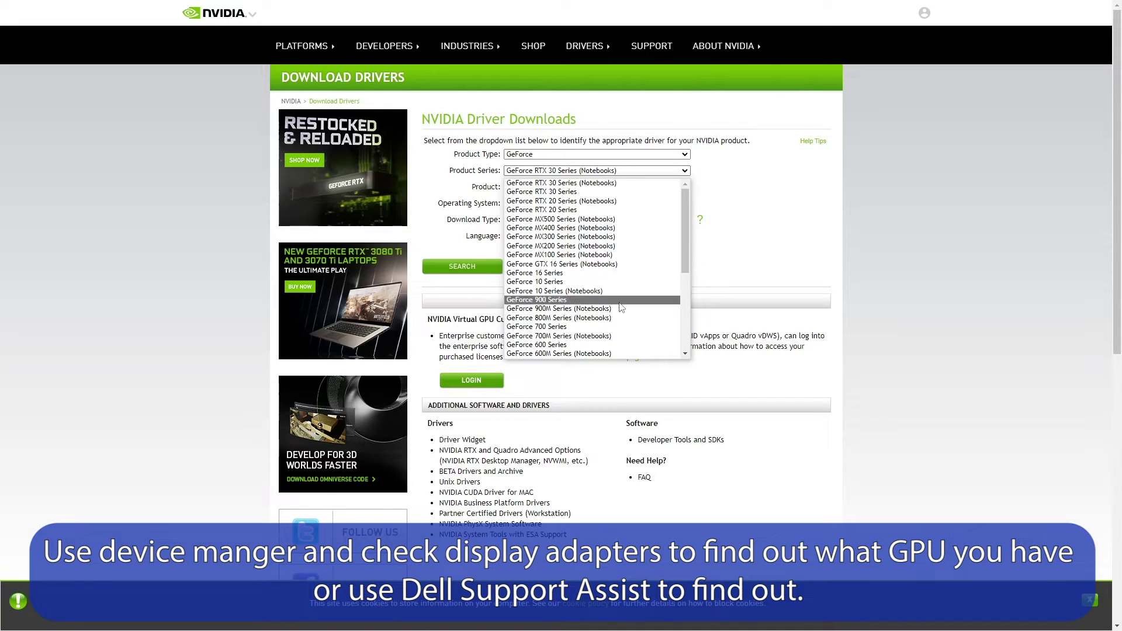
{"action": "scroll", "coordinate": [618, 351], "scroll_direction": "down", "scroll_amount": 1}
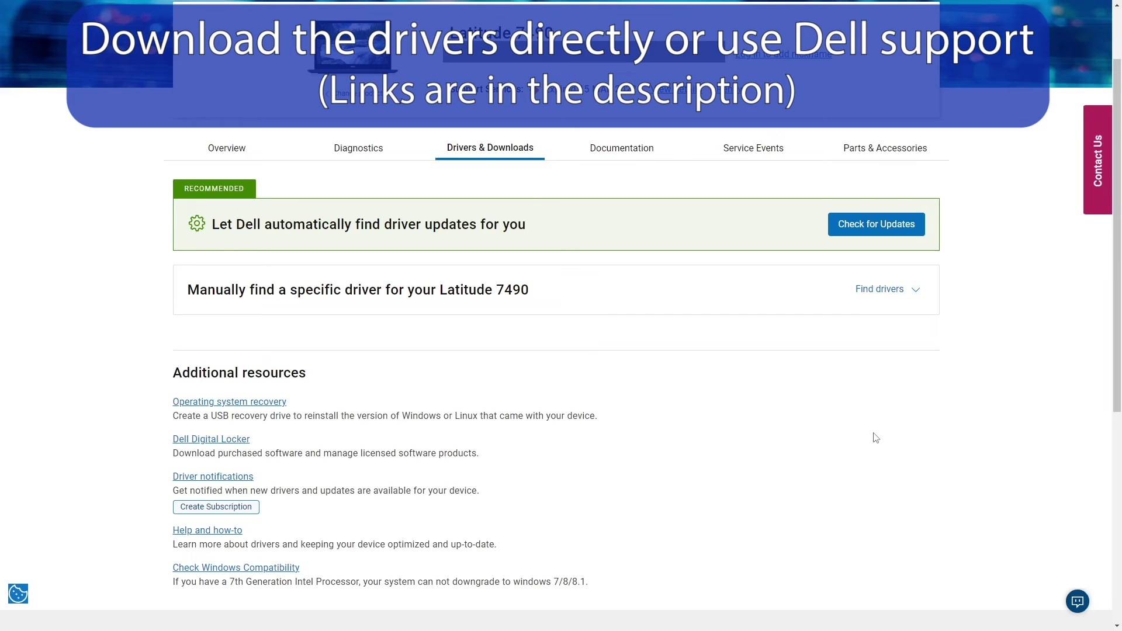
Step: Expand the Find drivers manual search on the Latitude 7490 Drivers & Downloads tab
{"action": "left_click", "coordinate": [914, 290]}
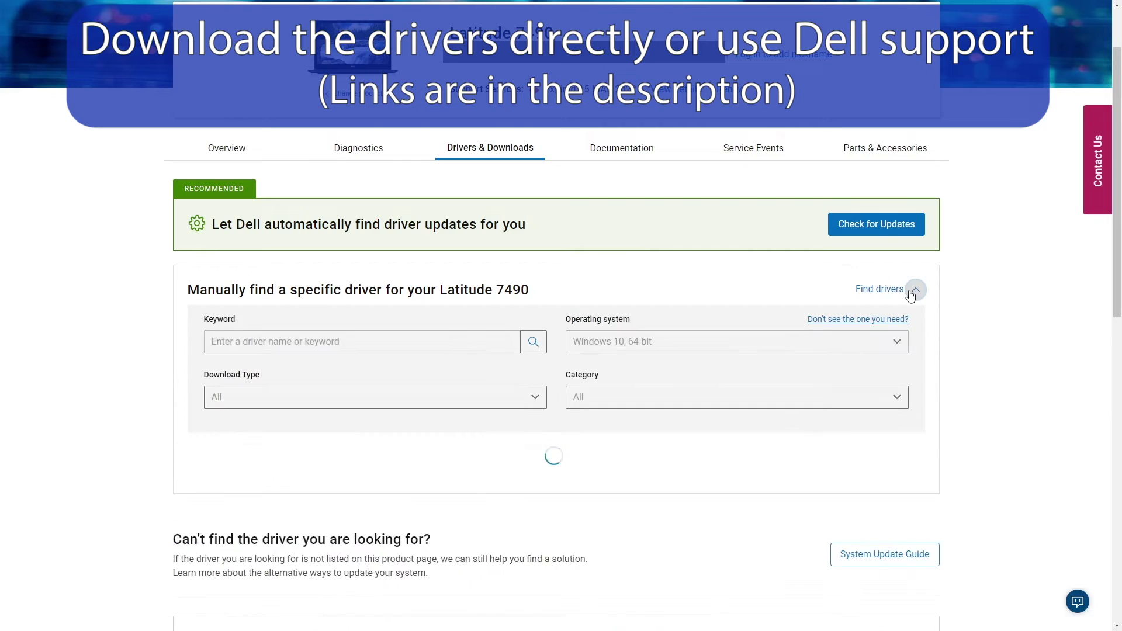
{"action": "scroll", "coordinate": [388, 267], "scroll_direction": "down", "scroll_amount": 1}
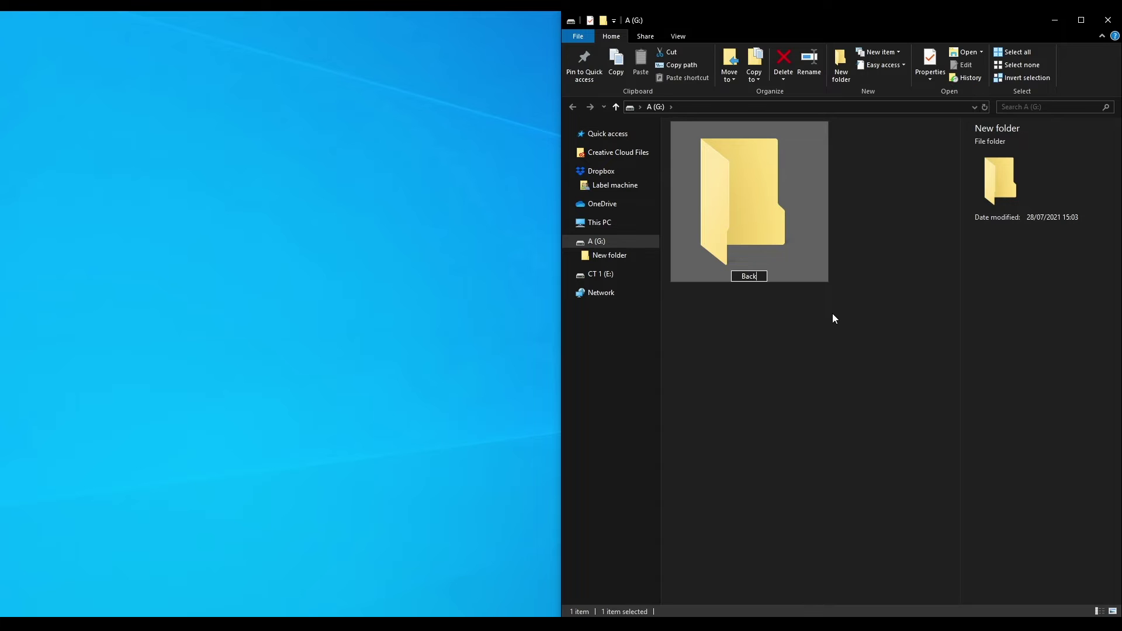
{"action": "type", "text": "up"}
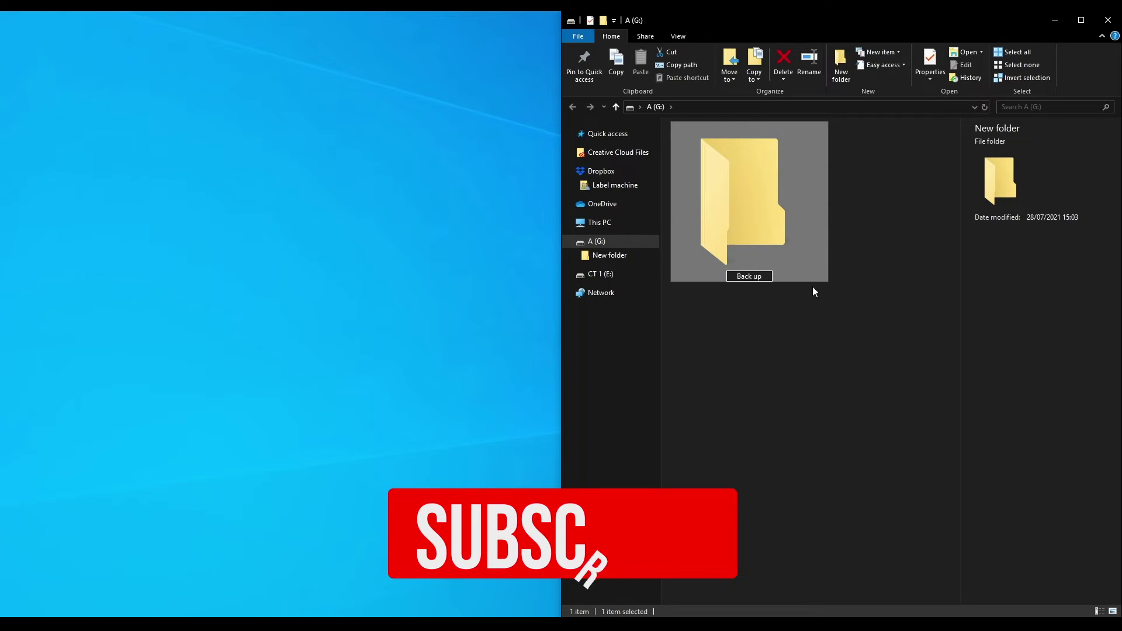
Step: Name the new folder 'Back up', open it, and drag the Trex fire video into it
{"action": "key", "text": "Return"}
{"action": "double_click", "coordinate": [762, 207]}
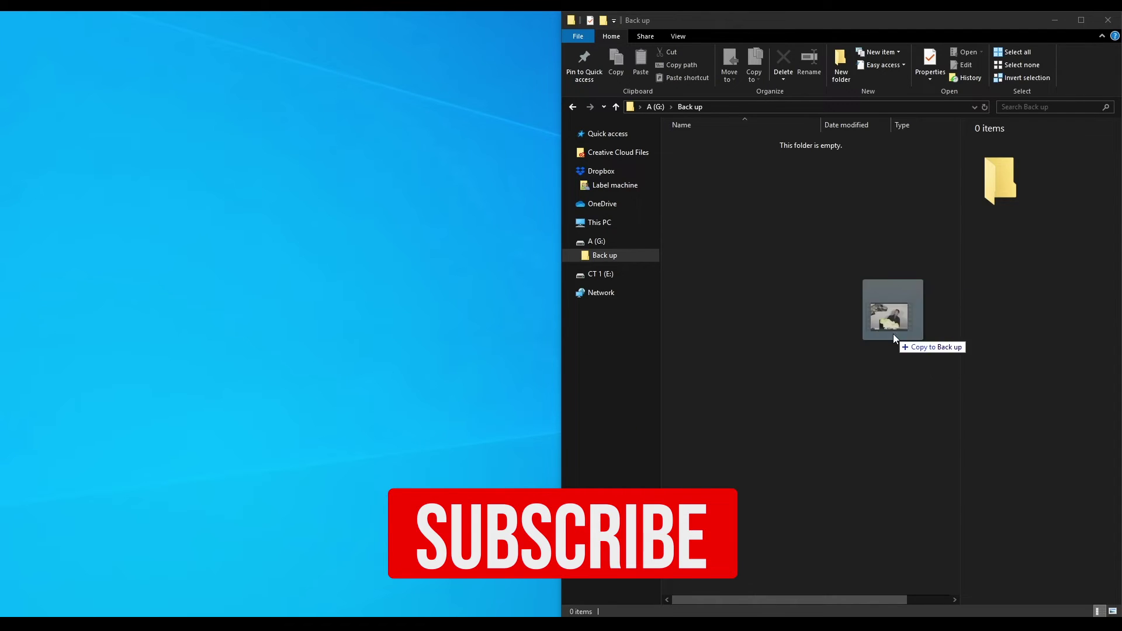
{"action": "left_click_drag", "start_coordinate": [894, 334], "coordinate": [840, 354]}
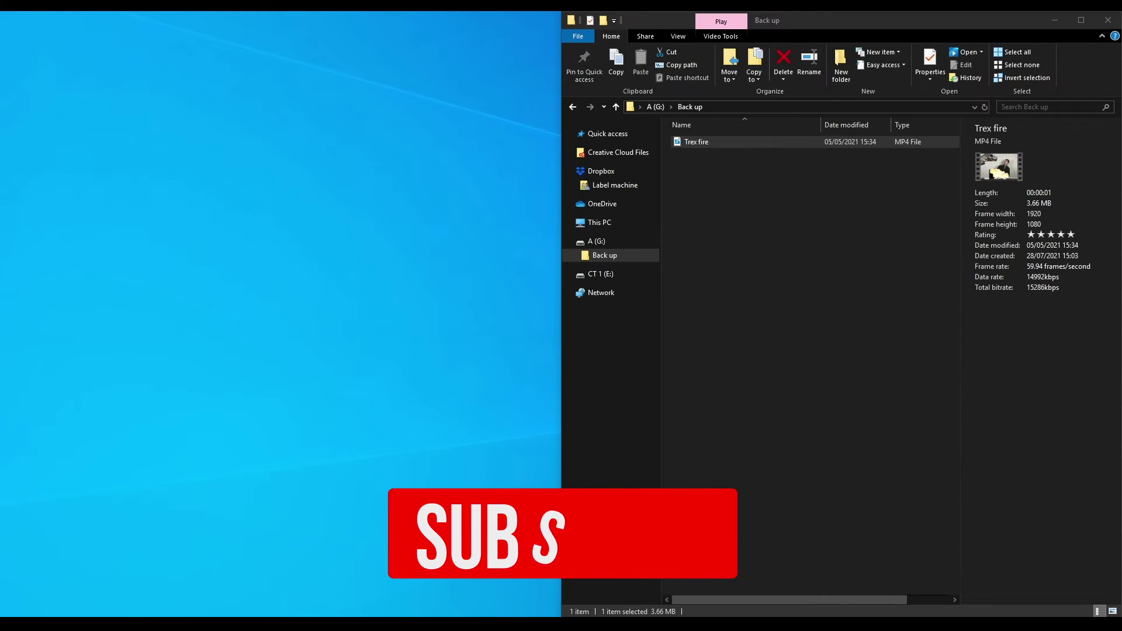
{"action": "mouse_move", "coordinate": [478, 302]}
{"action": "left_mouse_down"}
{"action": "mouse_move", "coordinate": [763, 284]}
{"action": "mouse_move", "coordinate": [758, 292]}
{"action": "left_mouse_up"}
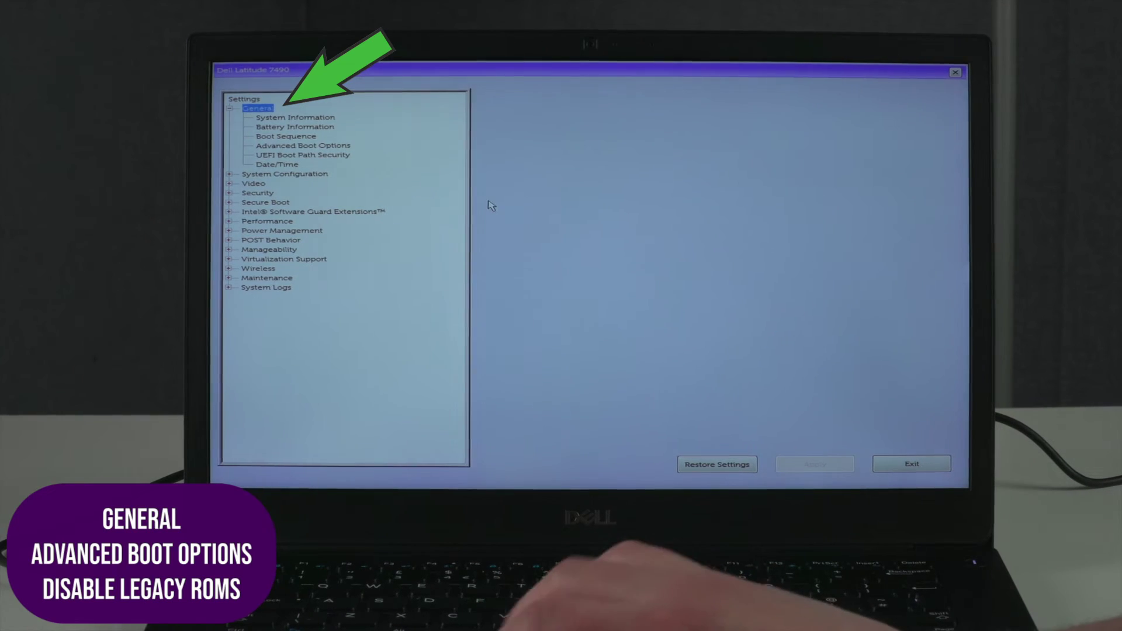
Step: Review the Advanced Boot Options, TPM 2.0 Security and Secure Boot Enable settings in BIOS
{"action": "left_click", "coordinate": [303, 146]}
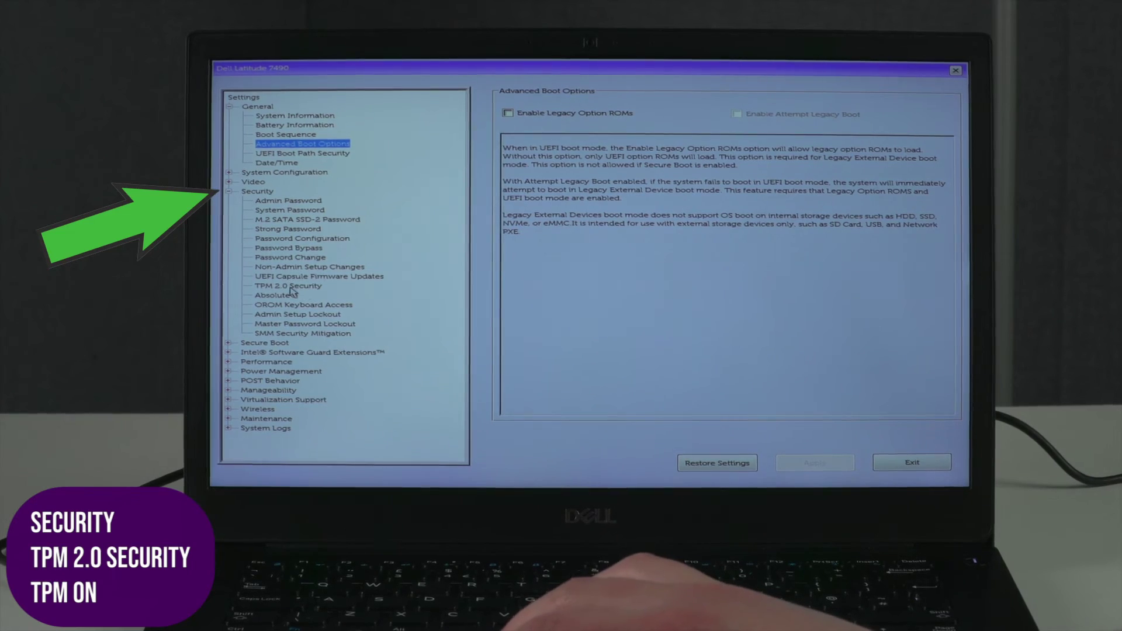
{"action": "left_click", "coordinate": [290, 286]}
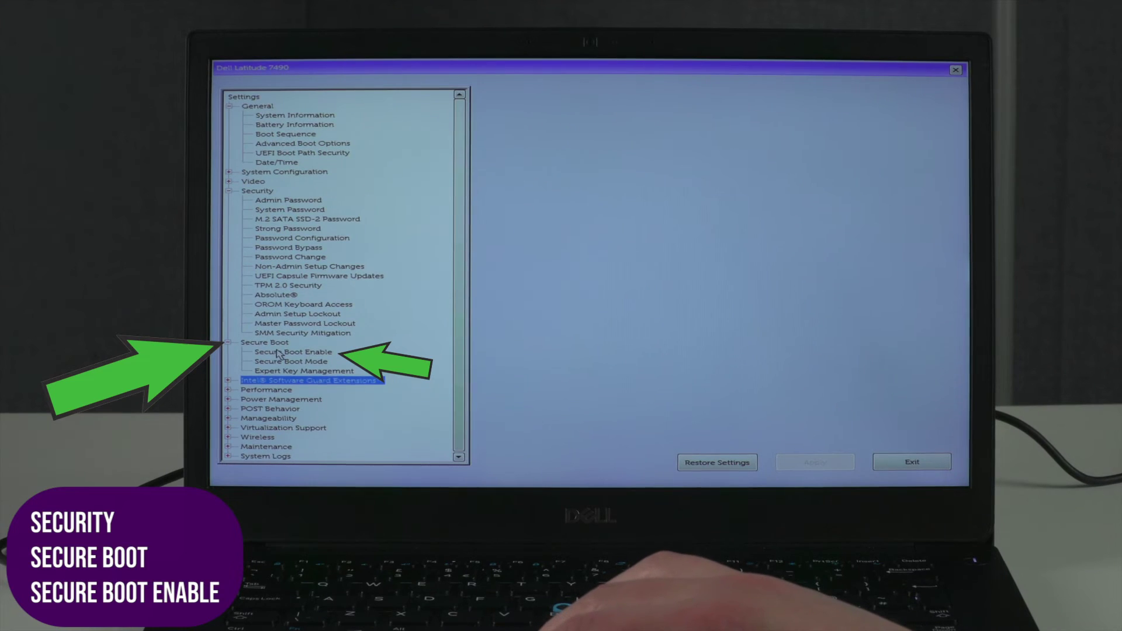
{"action": "left_click", "coordinate": [278, 353]}
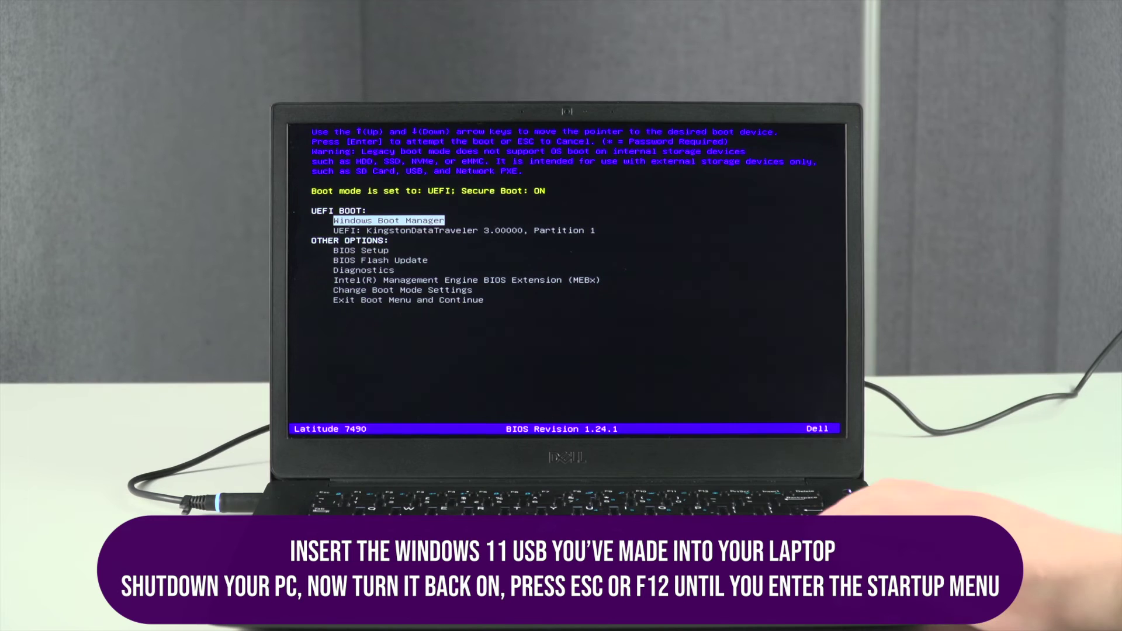
Step: Select UEFI: KingstonDataTraveler in the boot menu and boot from it
{"action": "key", "text": "Down"}
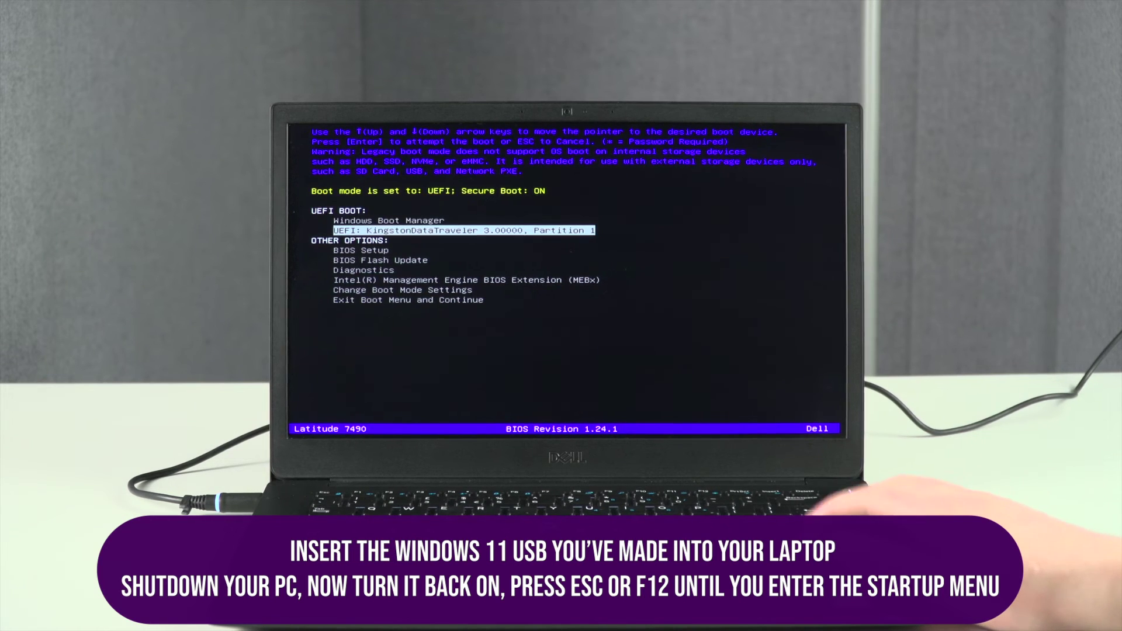
{"action": "key", "text": "Return"}
Step: Accept the default language settings and start Install now
{"action": "left_click", "coordinate": [669, 366]}
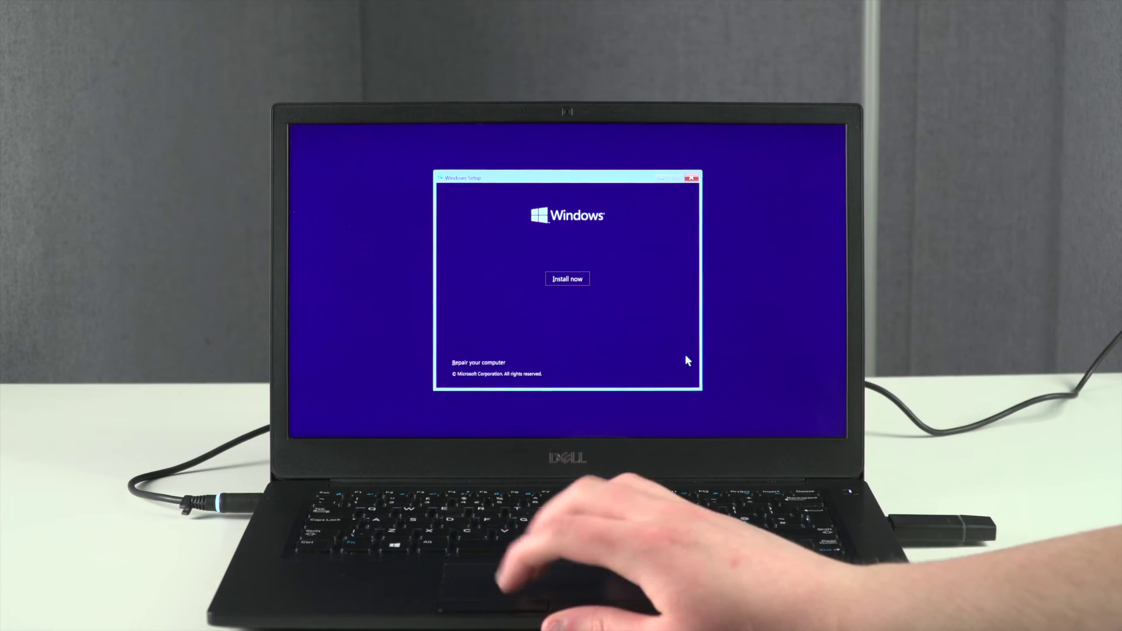
{"action": "left_click", "coordinate": [570, 281]}
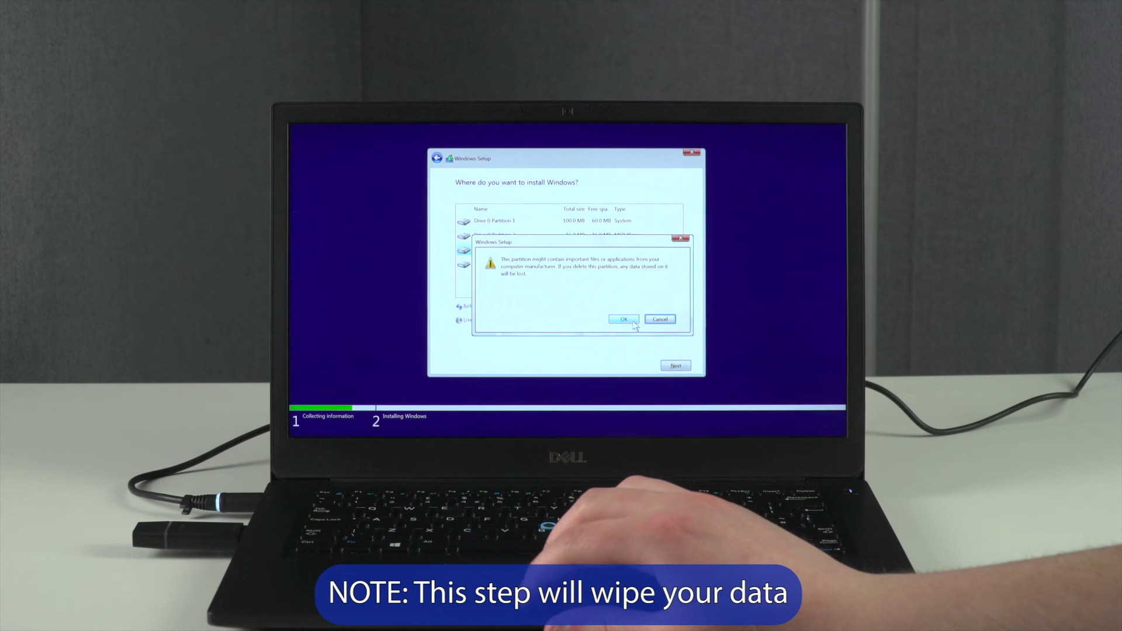
{"action": "left_click", "coordinate": [624, 320]}
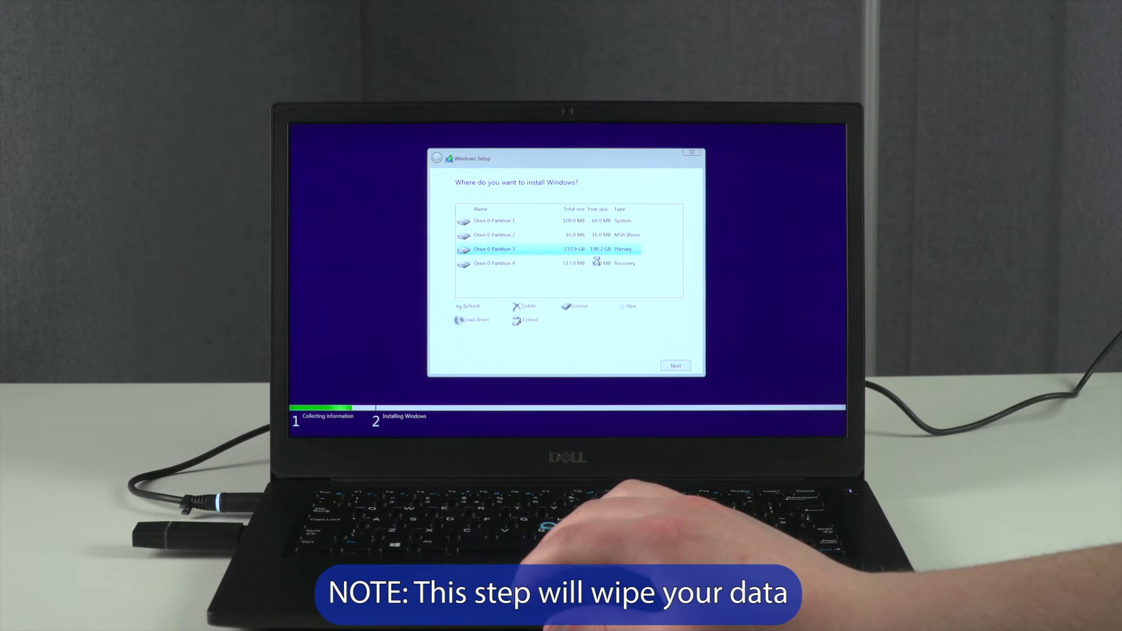
Step: Delete drive 0 Partitions 3, 2 and 1, then continue installing onto the free space
{"action": "left_click", "coordinate": [527, 221]}
{"action": "left_click", "coordinate": [526, 264]}
{"action": "left_click", "coordinate": [529, 307]}
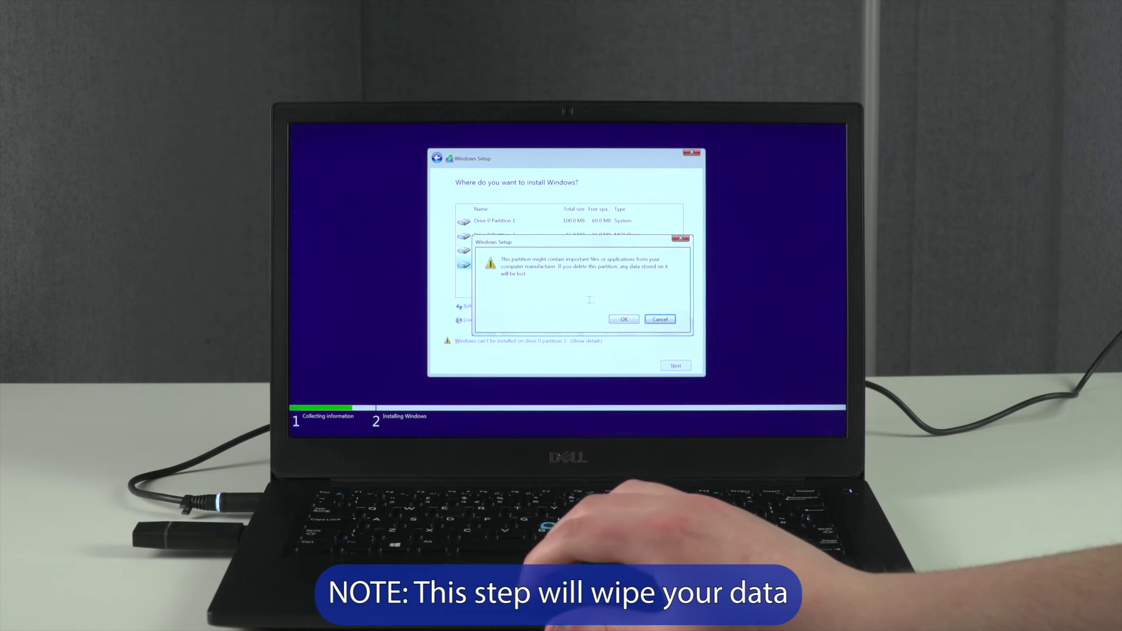
{"action": "left_click", "coordinate": [625, 319]}
{"action": "left_click", "coordinate": [562, 236]}
{"action": "left_click", "coordinate": [526, 305]}
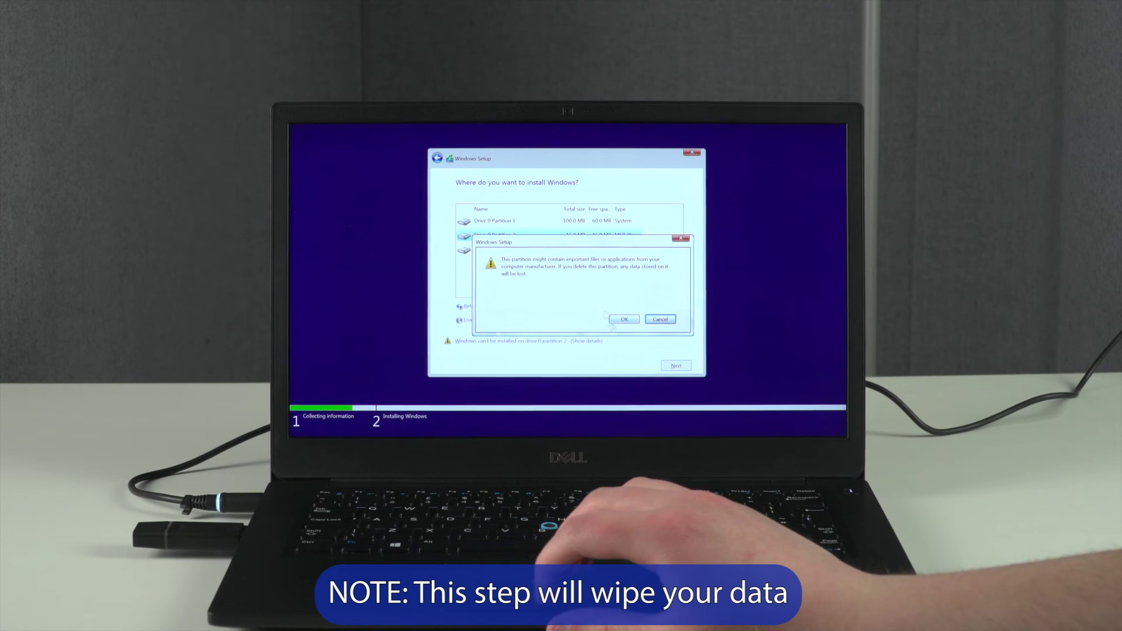
{"action": "left_click", "coordinate": [624, 320]}
{"action": "left_click", "coordinate": [527, 222]}
{"action": "left_click", "coordinate": [527, 306]}
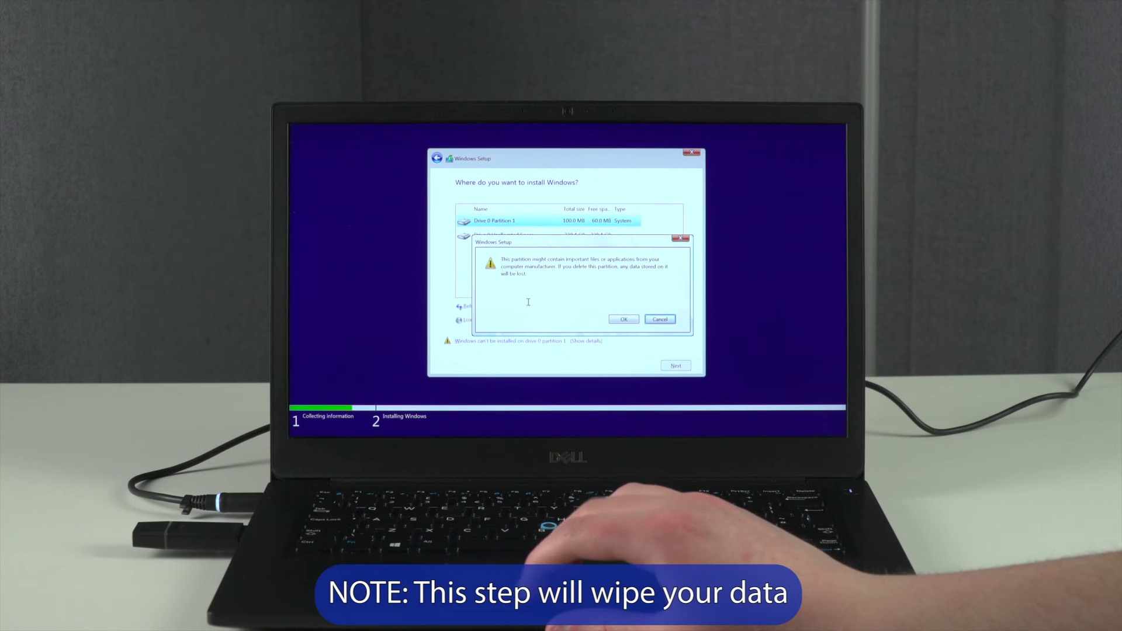
{"action": "left_click", "coordinate": [625, 319]}
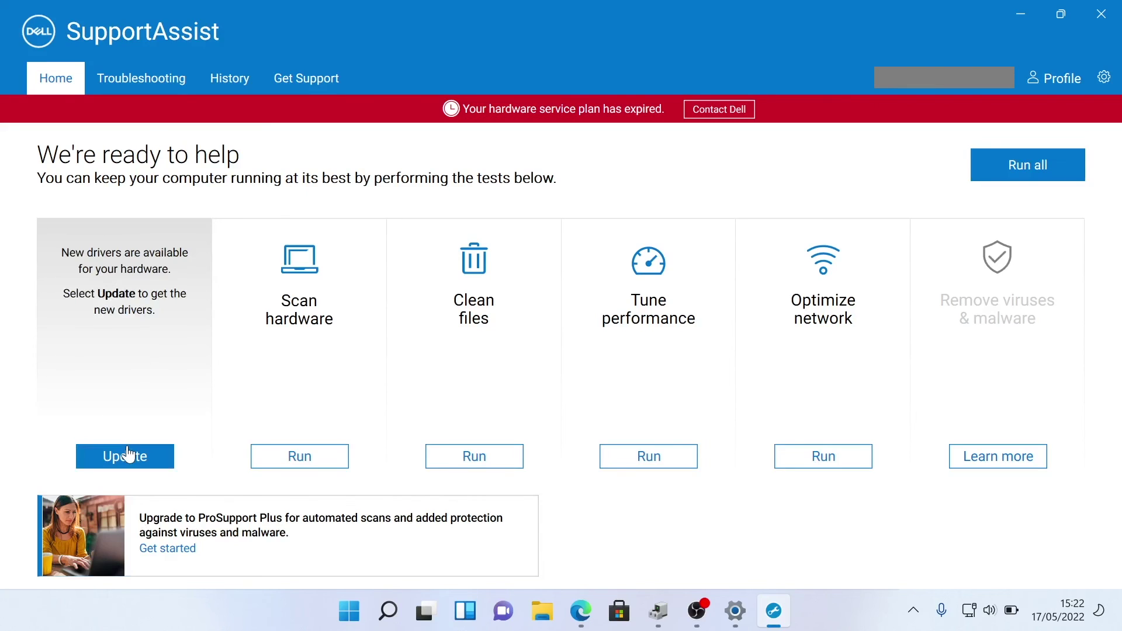
Step: Fetch the SupportAssist driver updates and install all six critical updates
{"action": "left_click", "coordinate": [127, 452]}
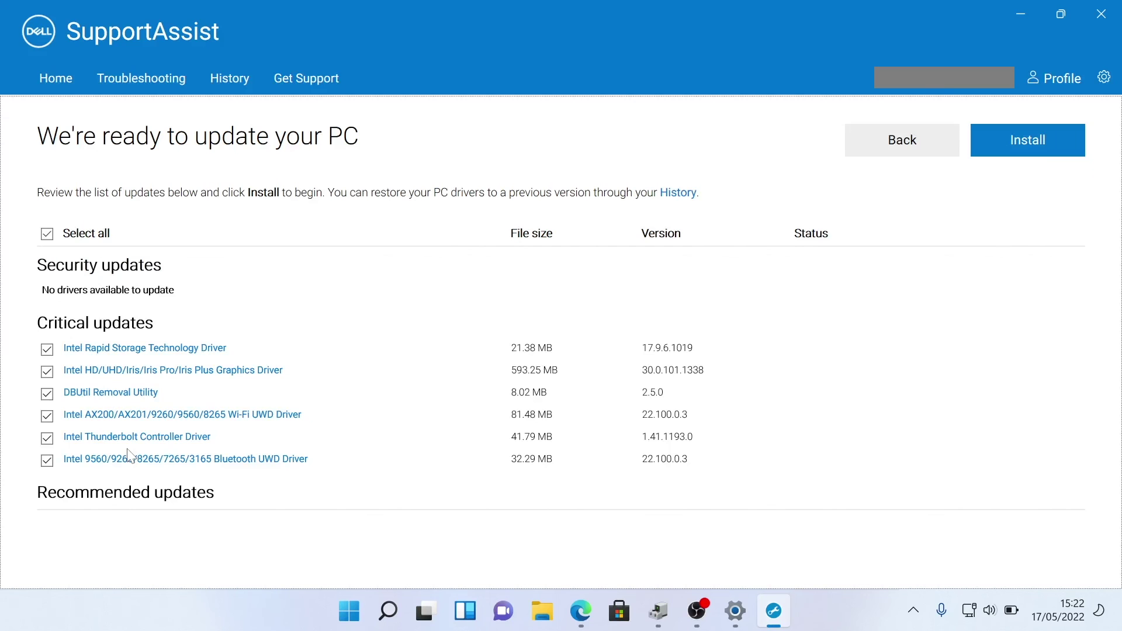
{"action": "left_click", "coordinate": [1027, 141]}
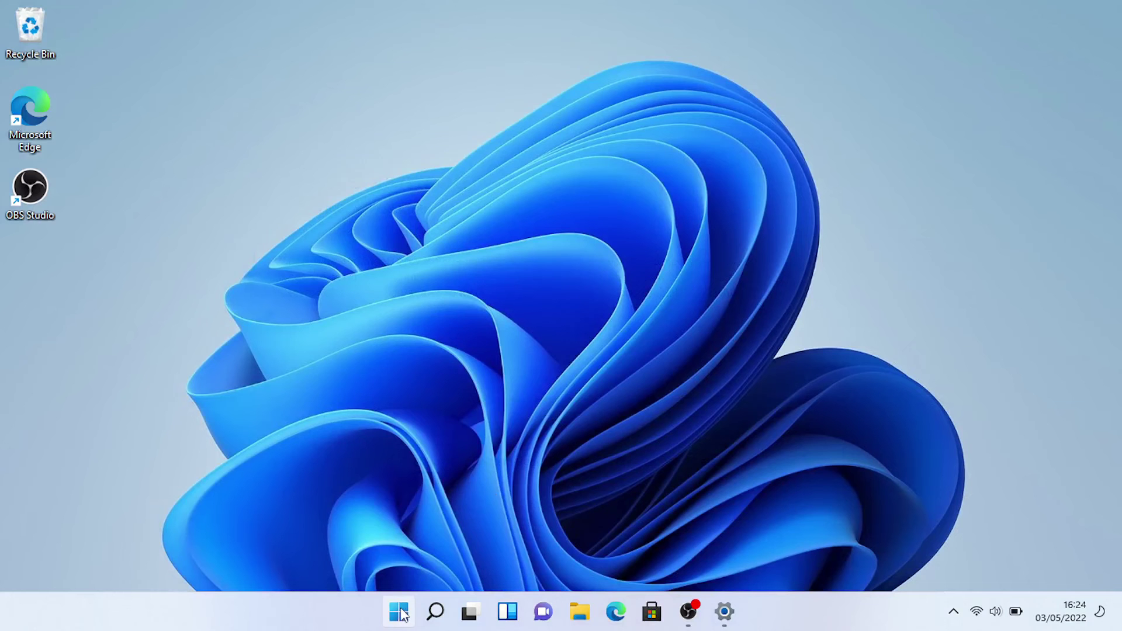
{"action": "right_click", "coordinate": [399, 612]}
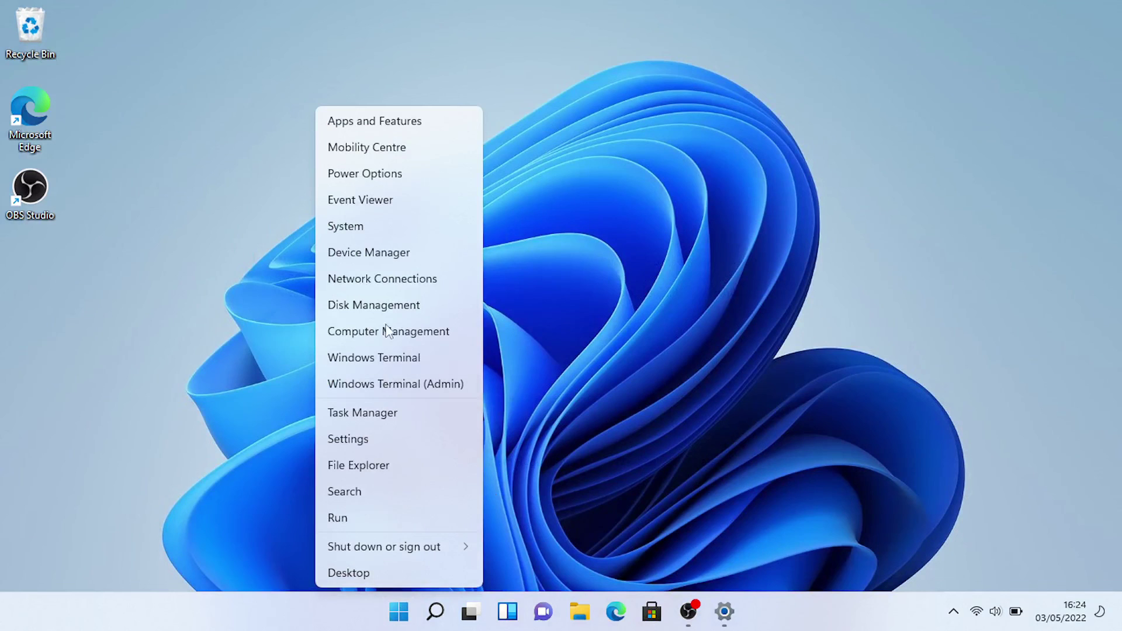
Step: Open Device Manager from the Start menu and maximize it to show all hardware categories
{"action": "left_click", "coordinate": [391, 252]}
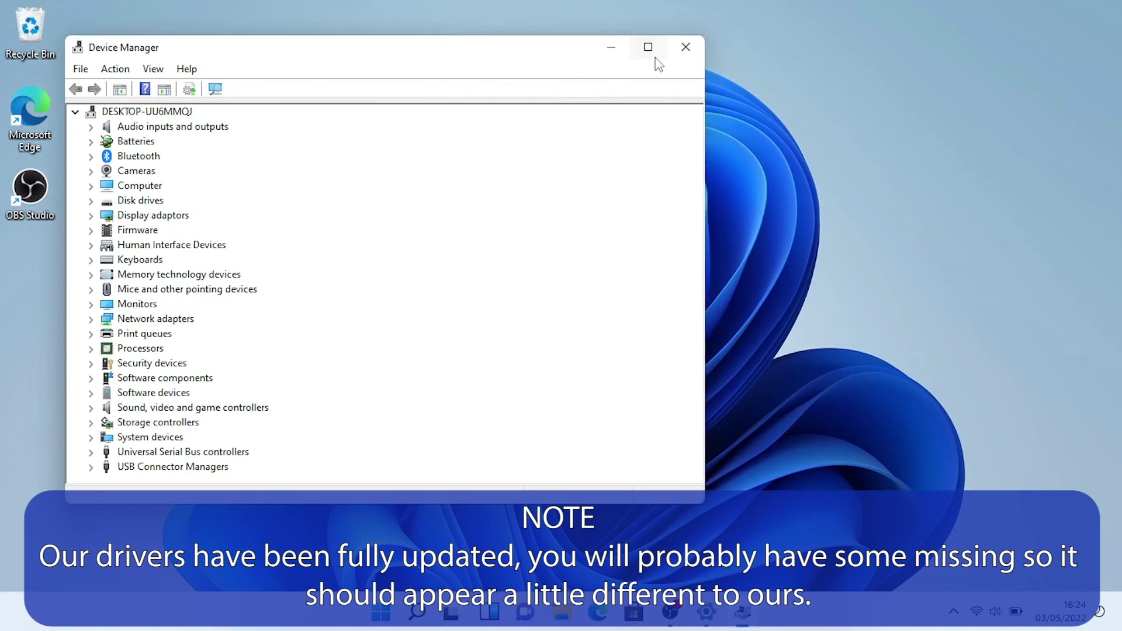
{"action": "left_click", "coordinate": [648, 47]}
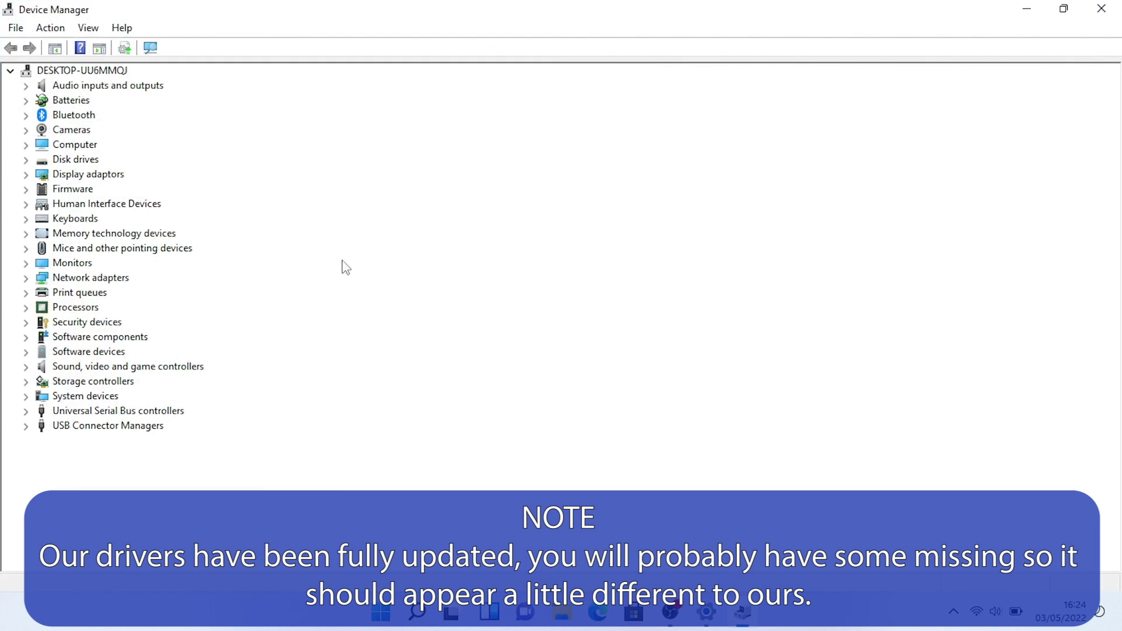